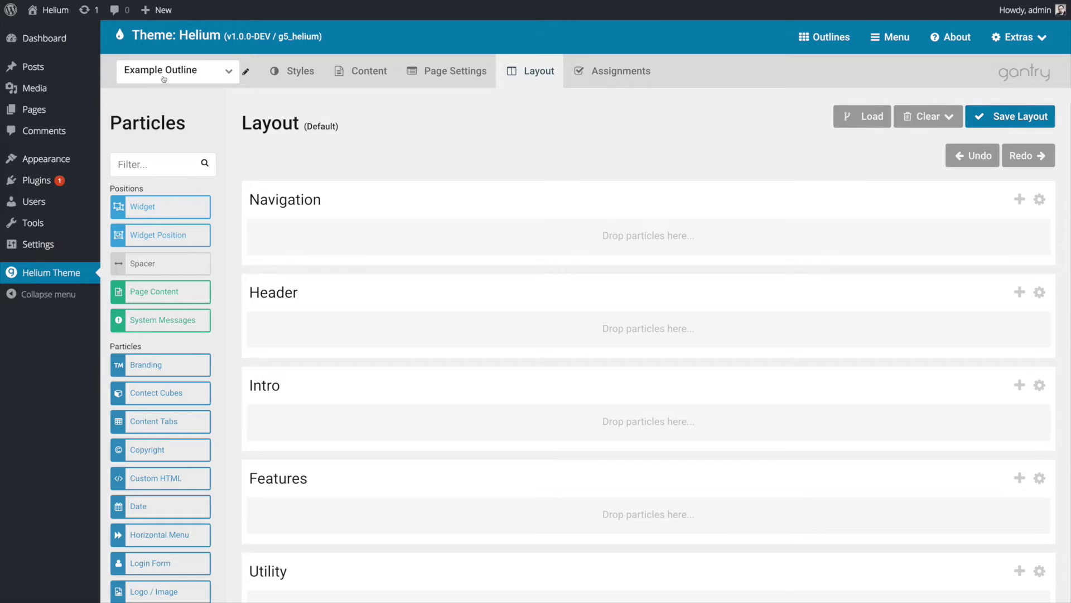
Add a Logo / Image particle at 100% to the Navigation row, then save the layout
{"action": "scroll", "coordinate": [455, 277], "scroll_direction": "down", "scroll_amount": 14}
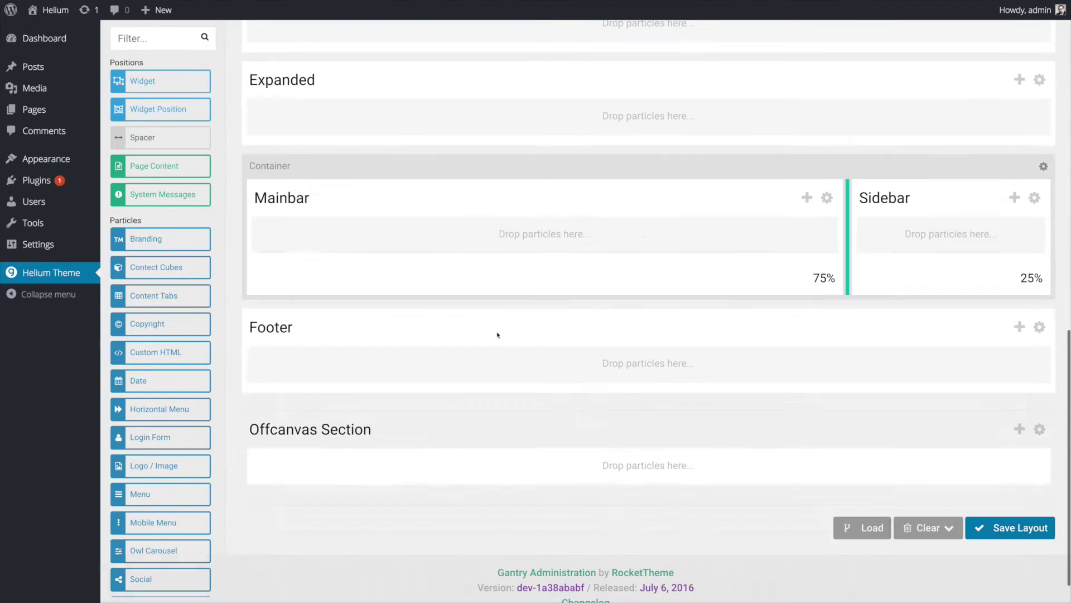
{"action": "scroll", "coordinate": [535, 329], "scroll_direction": "up", "scroll_amount": 15}
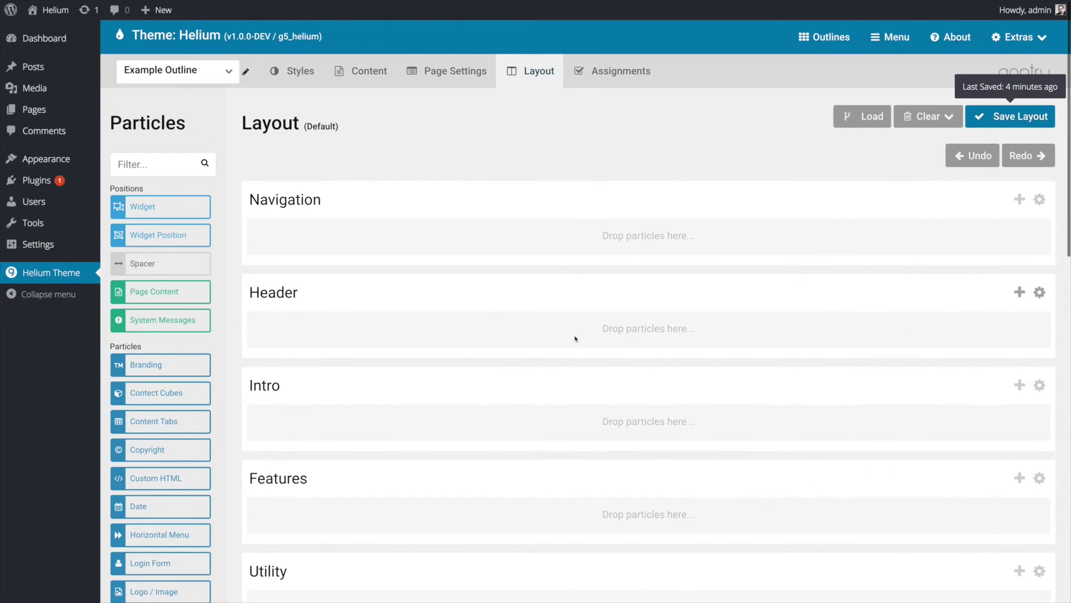
{"action": "scroll", "coordinate": [575, 339], "scroll_direction": "down", "scroll_amount": 14}
{"action": "scroll", "coordinate": [575, 340], "scroll_direction": "up", "scroll_amount": 4}
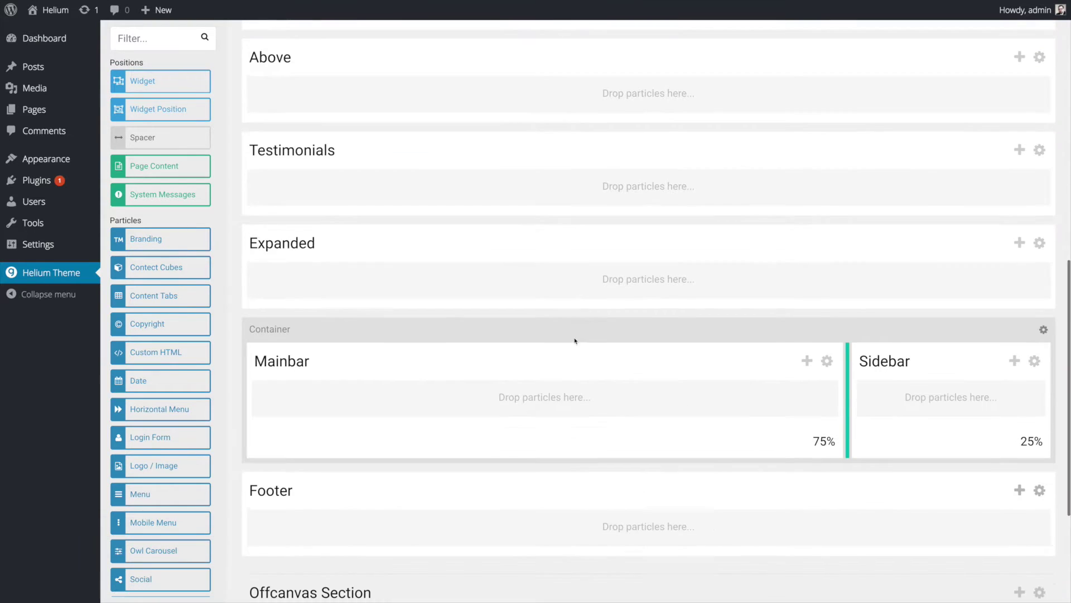
{"action": "scroll", "coordinate": [575, 340], "scroll_direction": "up", "scroll_amount": 10}
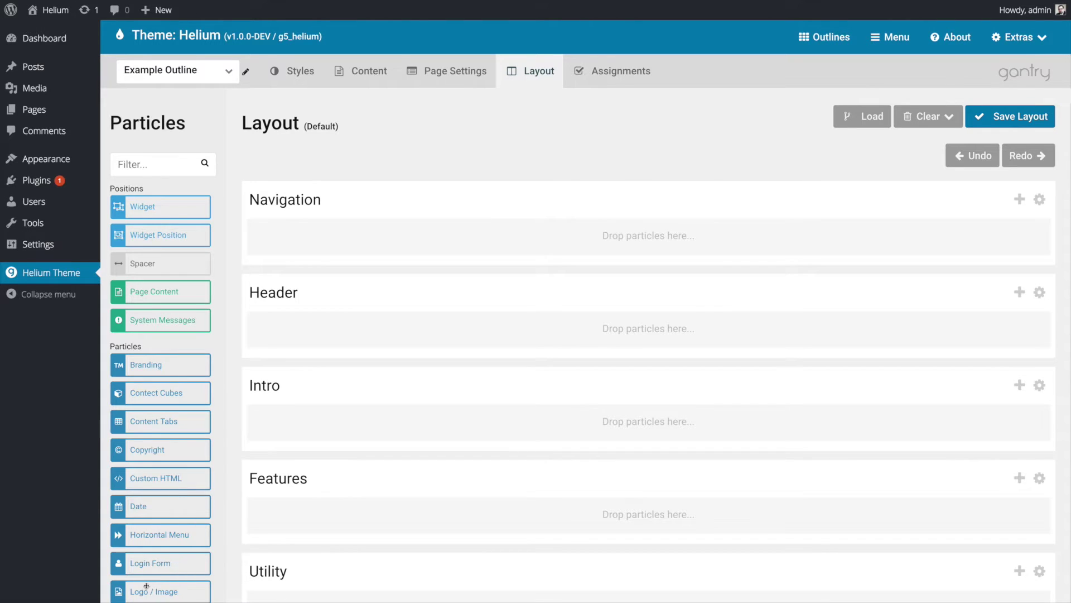
{"action": "left_click_drag", "start_coordinate": [146, 586], "coordinate": [443, 229]}
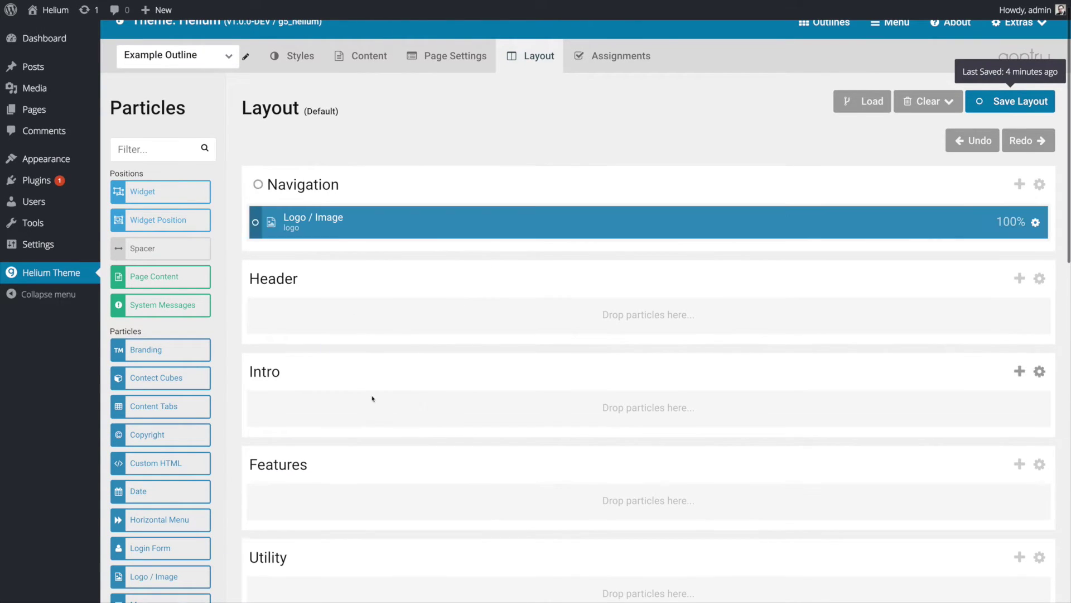
{"action": "left_click", "coordinate": [1005, 102]}
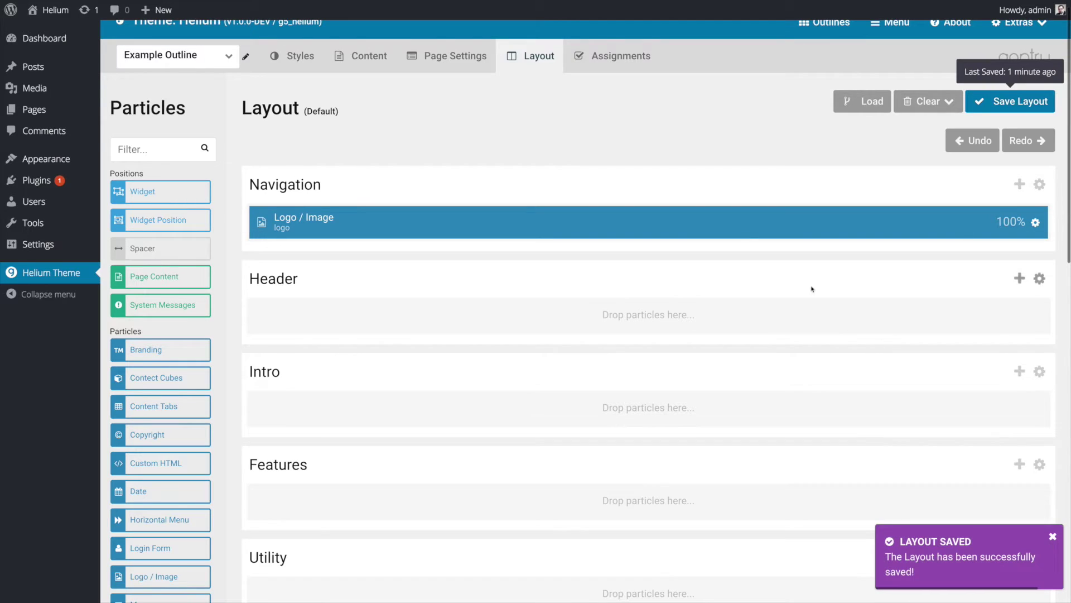
{"action": "scroll", "coordinate": [559, 436], "scroll_direction": "up", "scroll_amount": 1}
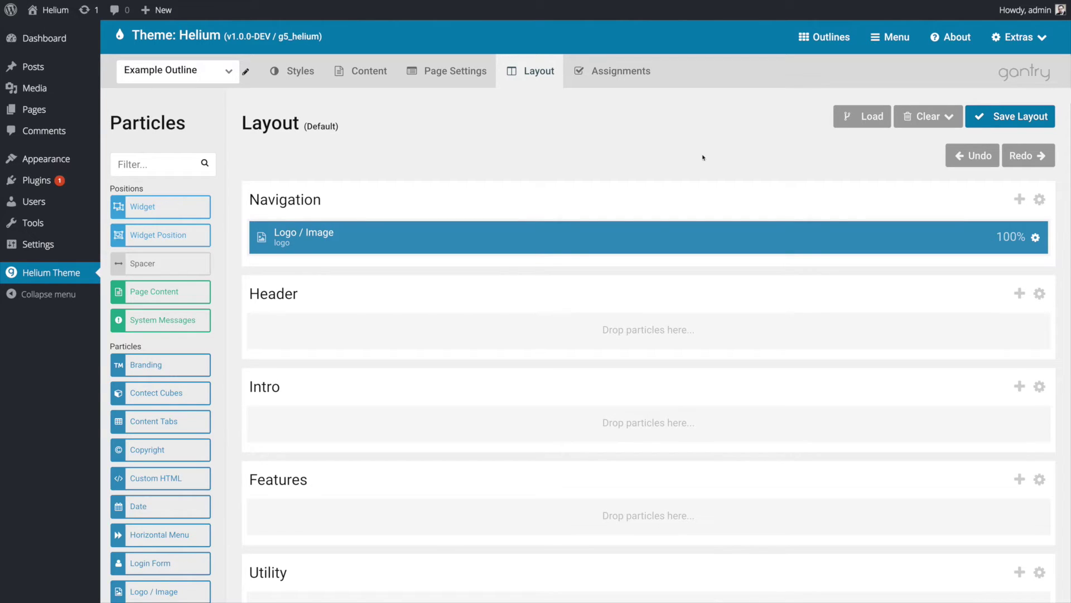
In the Load outline options, enable 'Inherit every Section and Children of the selected Outline'
{"action": "left_click", "coordinate": [649, 154]}
{"action": "left_click", "coordinate": [862, 123]}
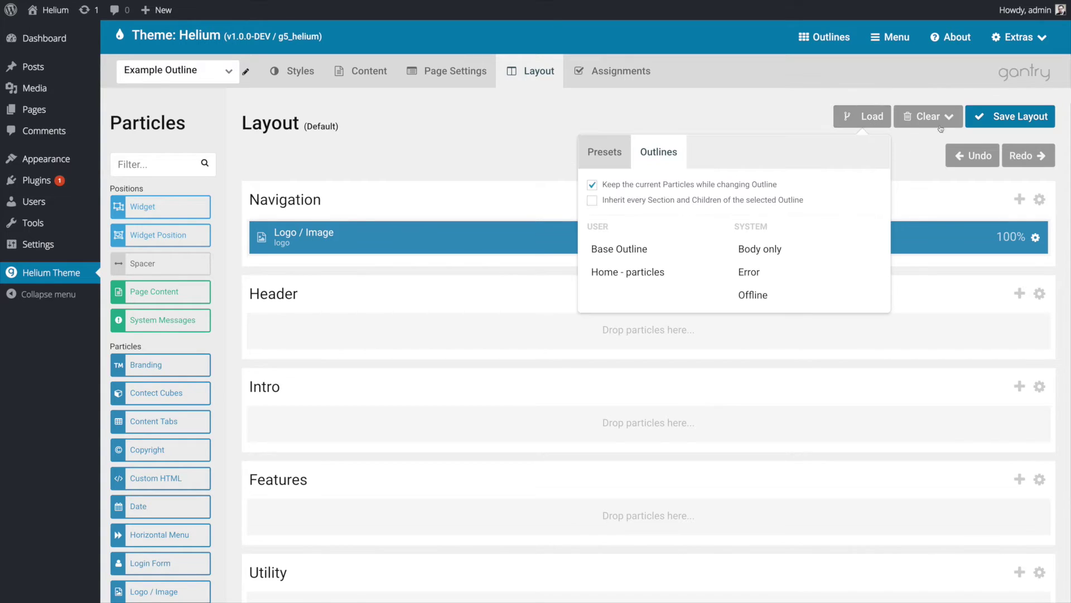
{"action": "left_click", "coordinate": [595, 156]}
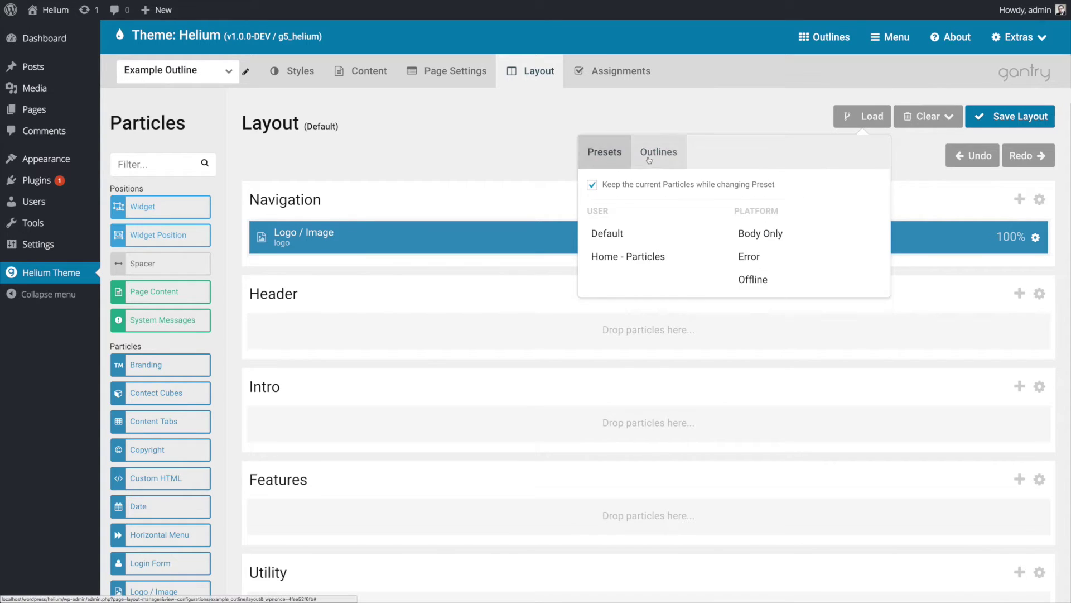
{"action": "left_click", "coordinate": [655, 159]}
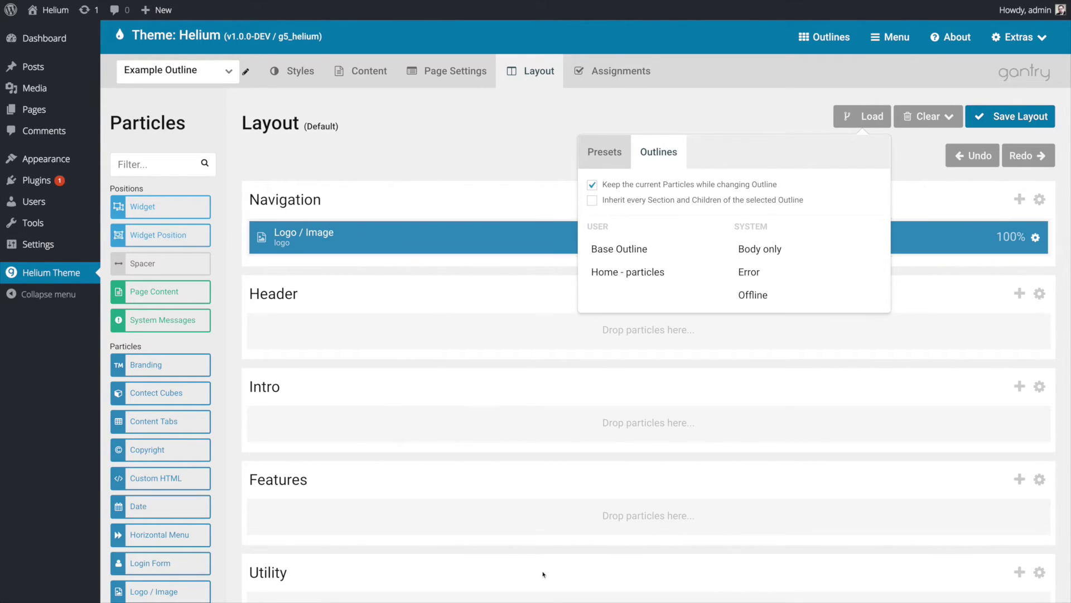
{"action": "left_click", "coordinate": [592, 201]}
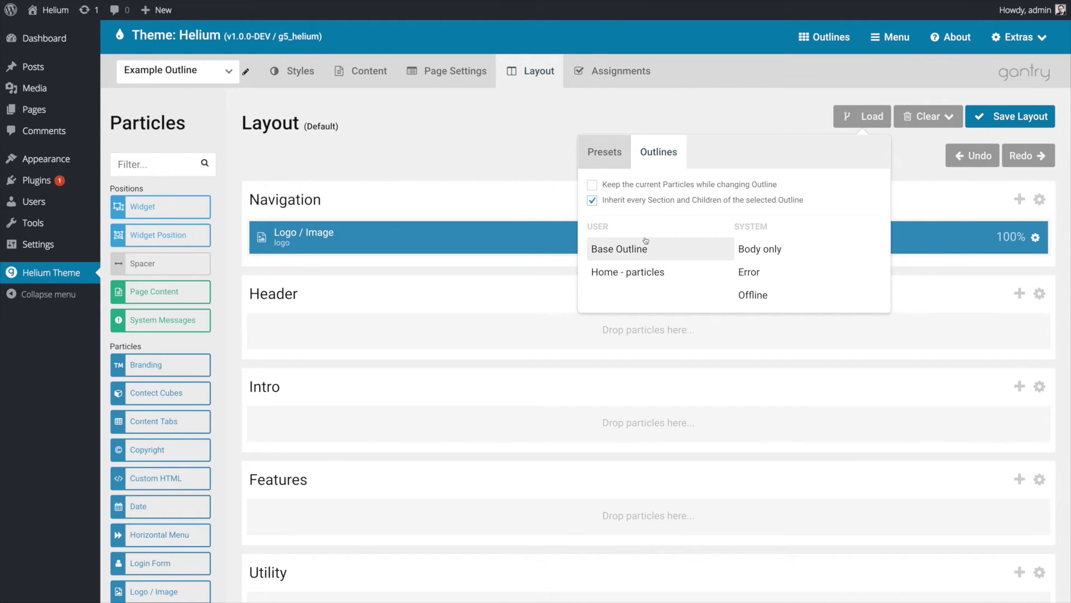
{"action": "left_click", "coordinate": [612, 255]}
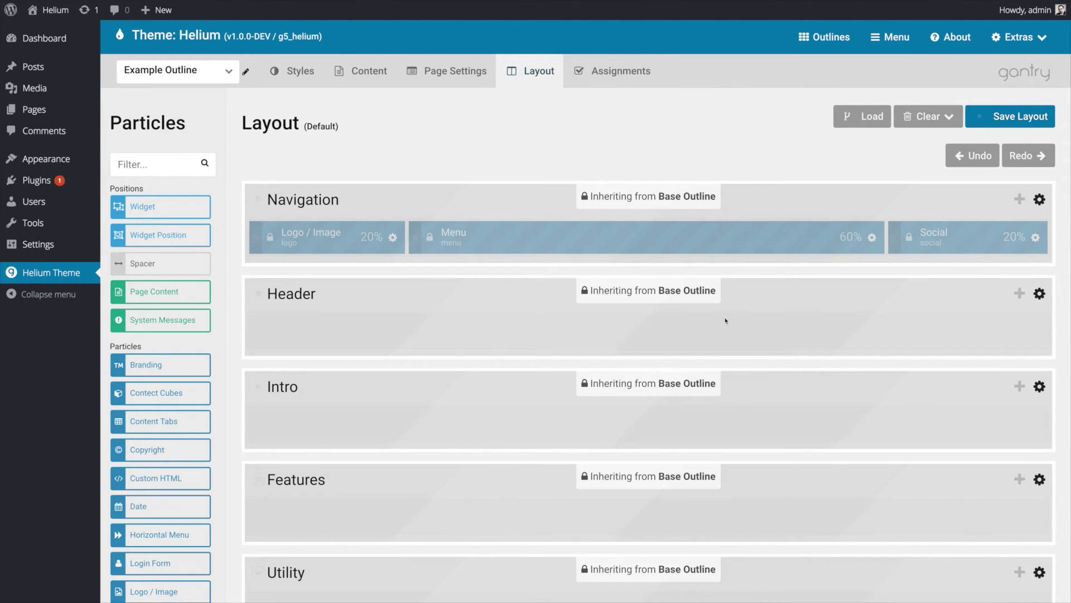
{"action": "scroll", "coordinate": [725, 312], "scroll_direction": "down", "scroll_amount": 3}
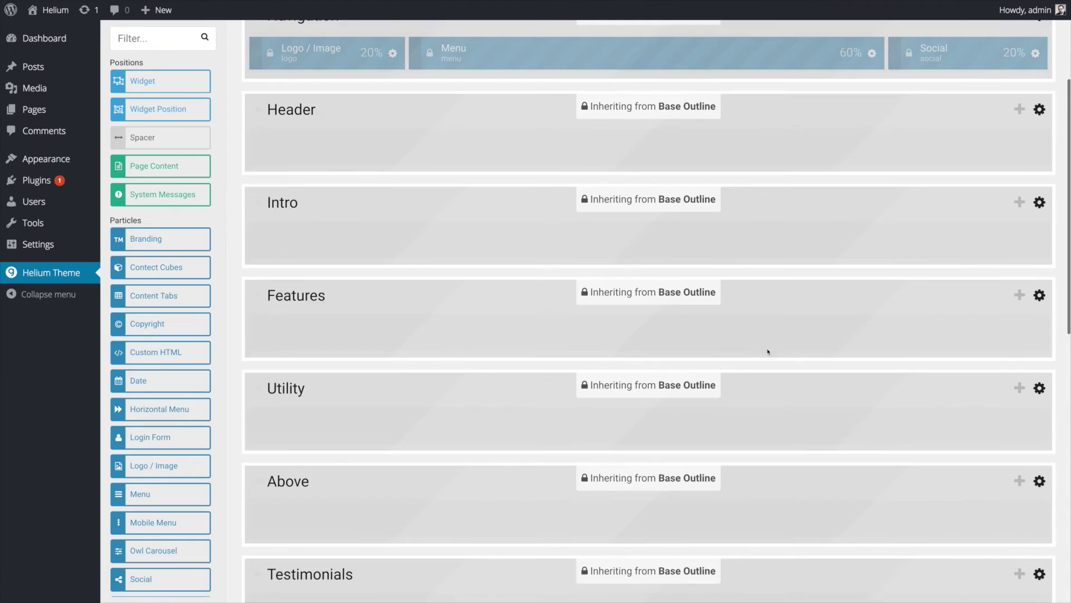
{"action": "scroll", "coordinate": [768, 352], "scroll_direction": "down", "scroll_amount": 7}
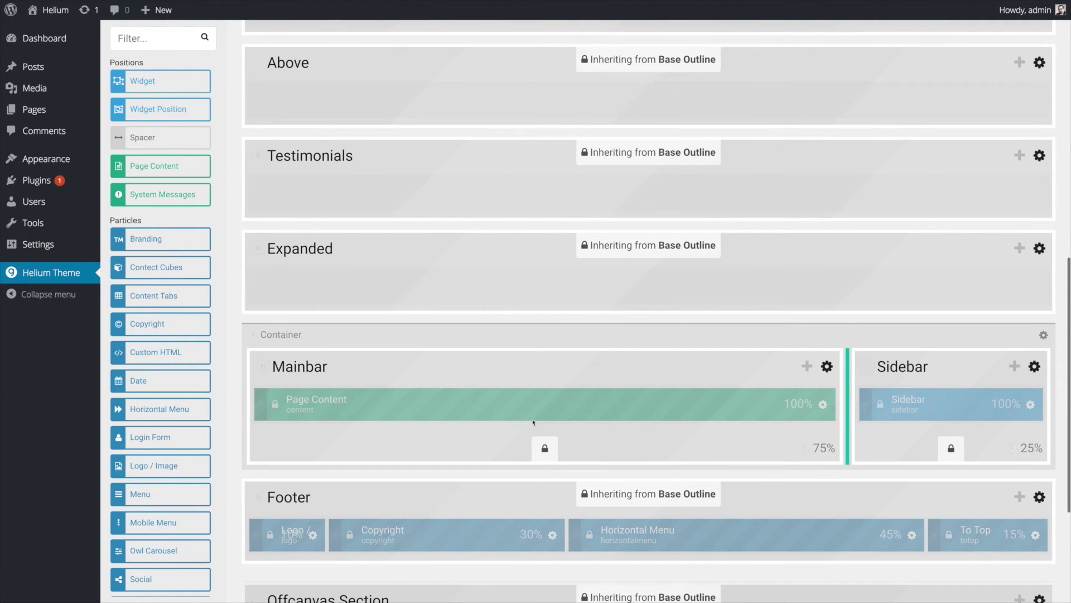
{"action": "scroll", "coordinate": [533, 422], "scroll_direction": "up", "scroll_amount": 1}
{"action": "scroll", "coordinate": [437, 414], "scroll_direction": "down", "scroll_amount": 5}
{"action": "scroll", "coordinate": [559, 400], "scroll_direction": "up", "scroll_amount": 2}
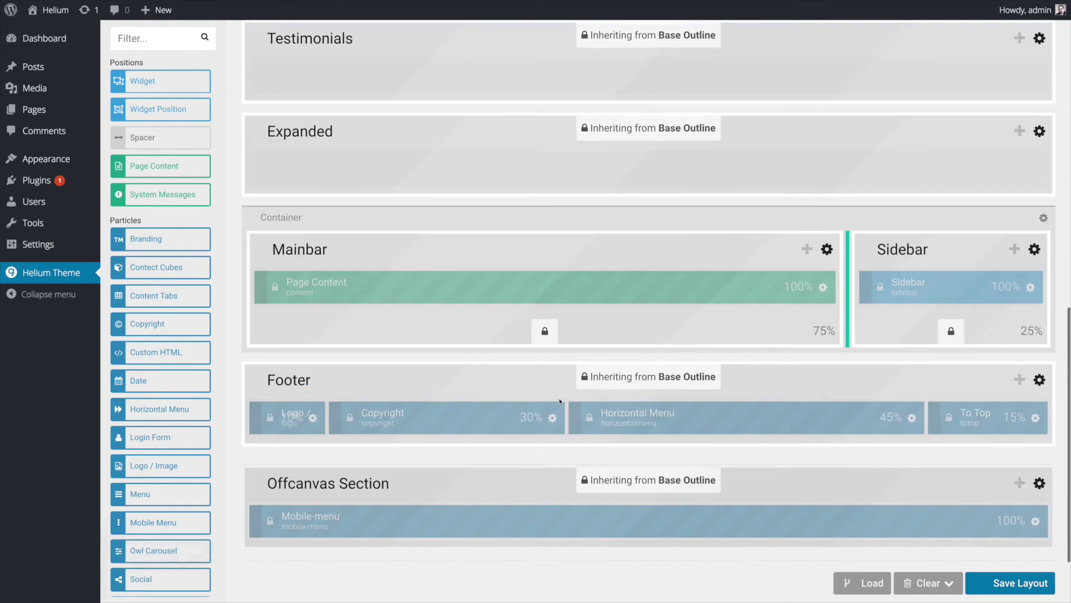
{"action": "scroll", "coordinate": [560, 401], "scroll_direction": "up", "scroll_amount": 10}
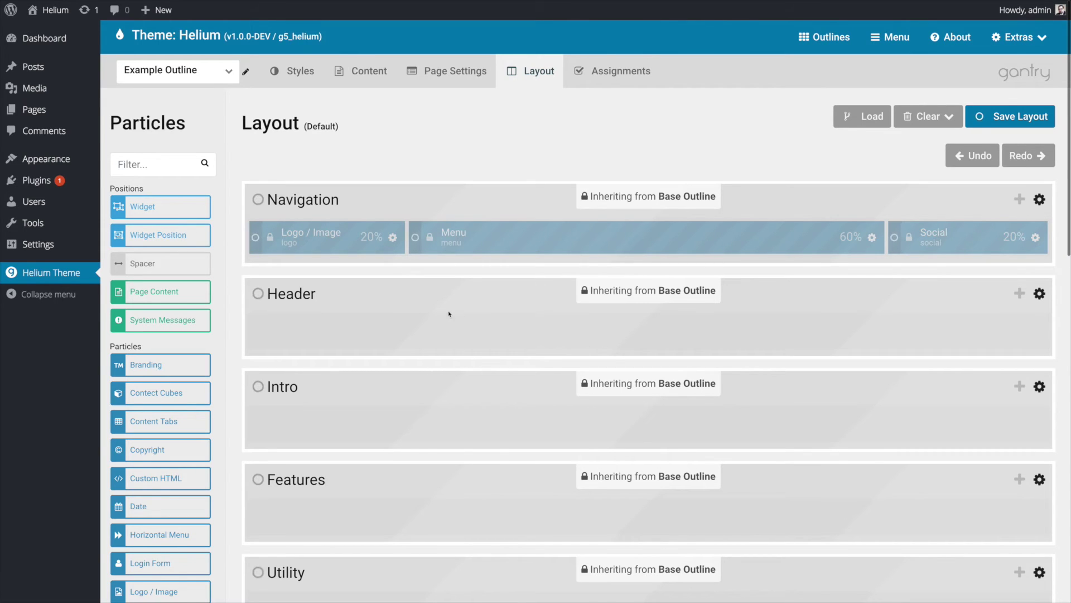
{"action": "scroll", "coordinate": [464, 404], "scroll_direction": "down", "scroll_amount": 8}
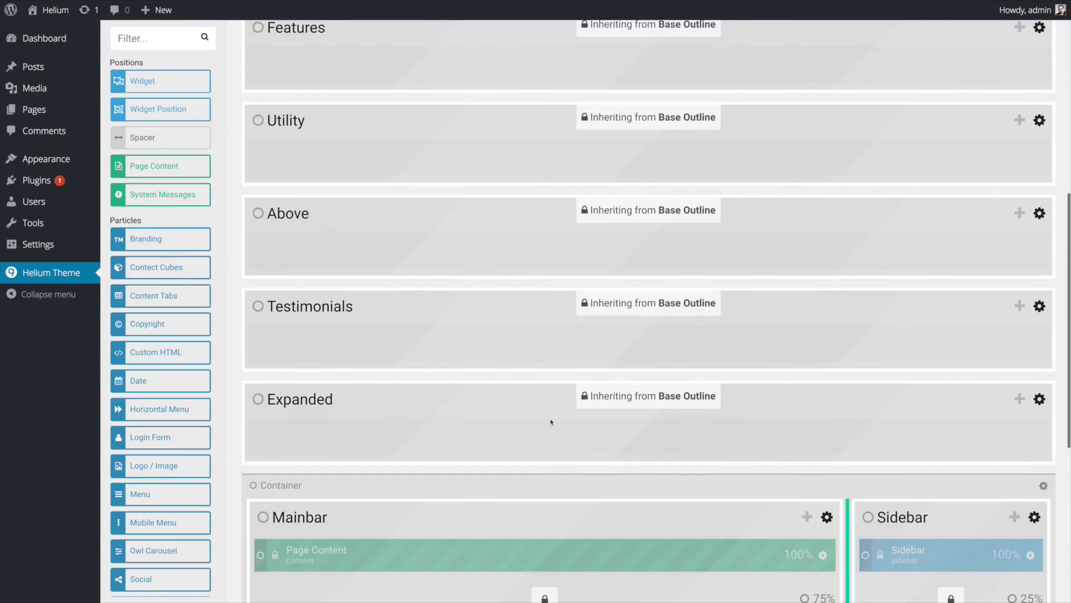
{"action": "scroll", "coordinate": [551, 423], "scroll_direction": "down", "scroll_amount": 5}
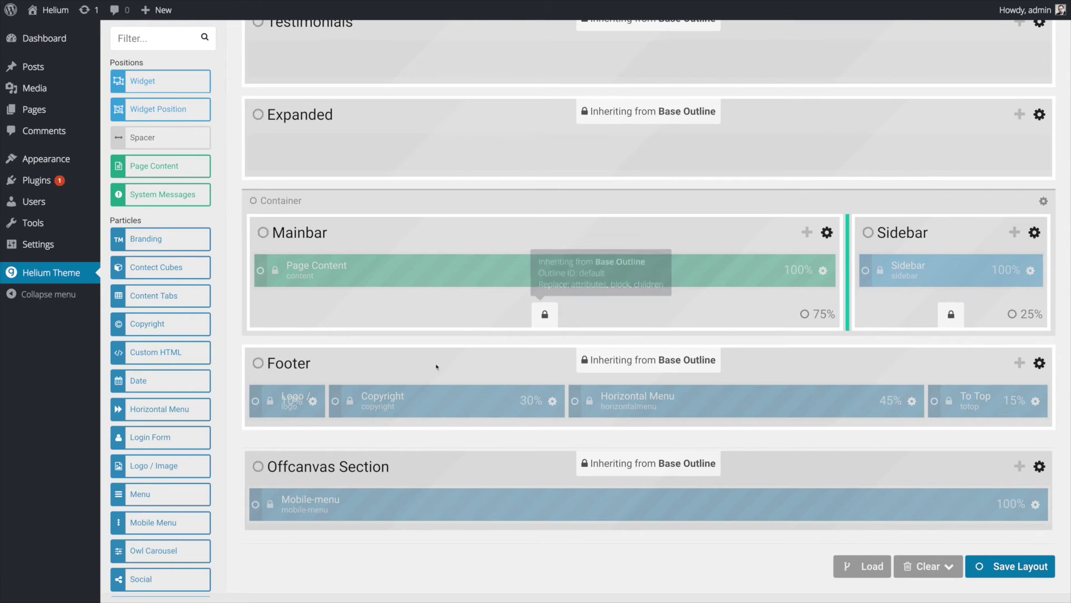
{"action": "mouse_move", "coordinate": [604, 463]}
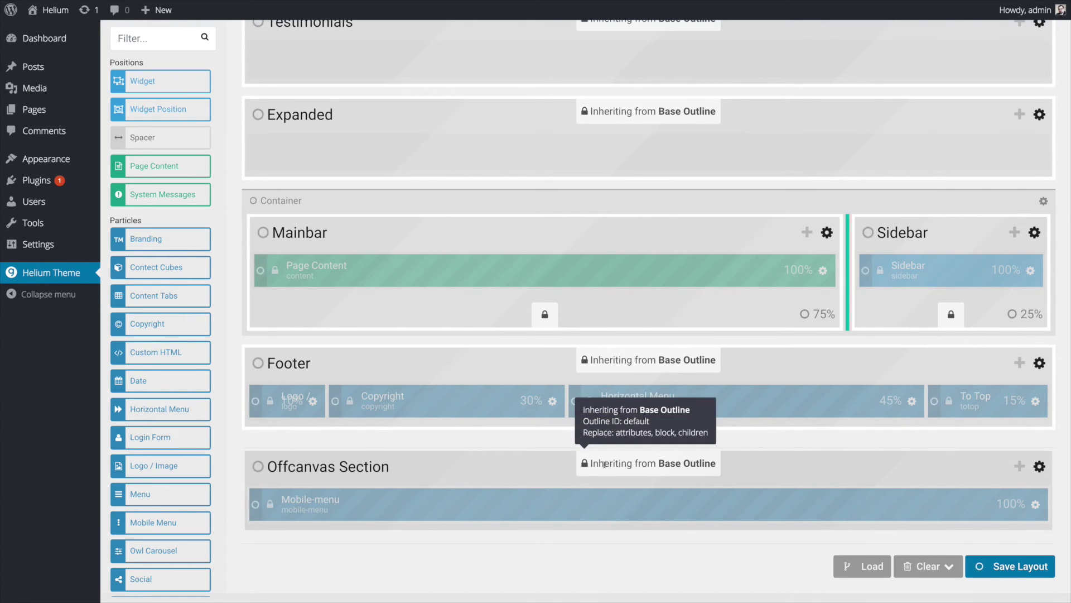
{"action": "scroll", "coordinate": [563, 439], "scroll_direction": "up", "scroll_amount": 4}
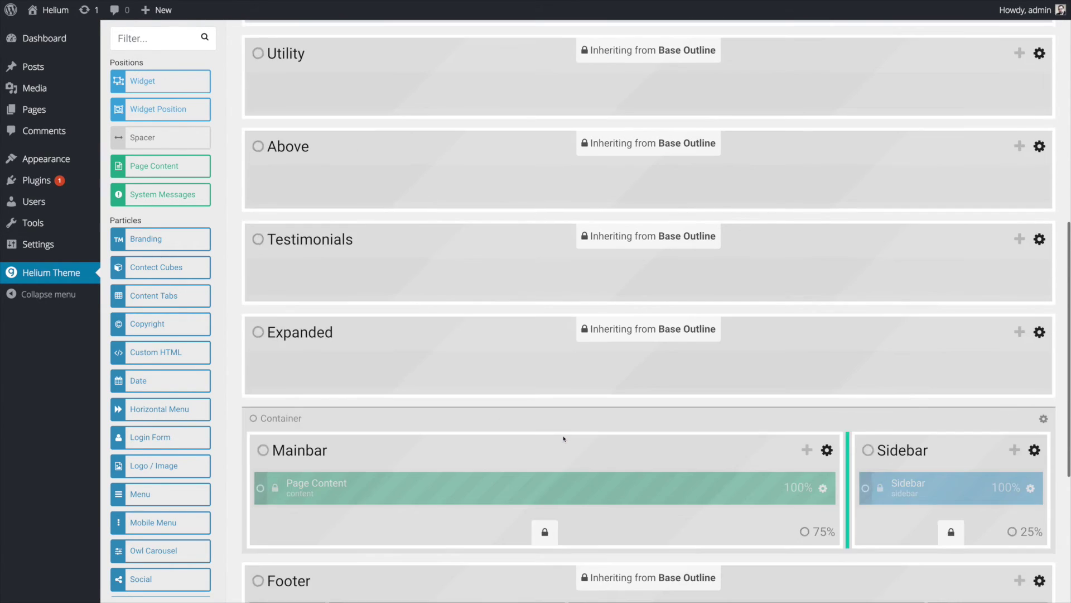
{"action": "scroll", "coordinate": [564, 438], "scroll_direction": "up", "scroll_amount": 9}
{"action": "scroll", "coordinate": [586, 431], "scroll_direction": "down", "scroll_amount": 5}
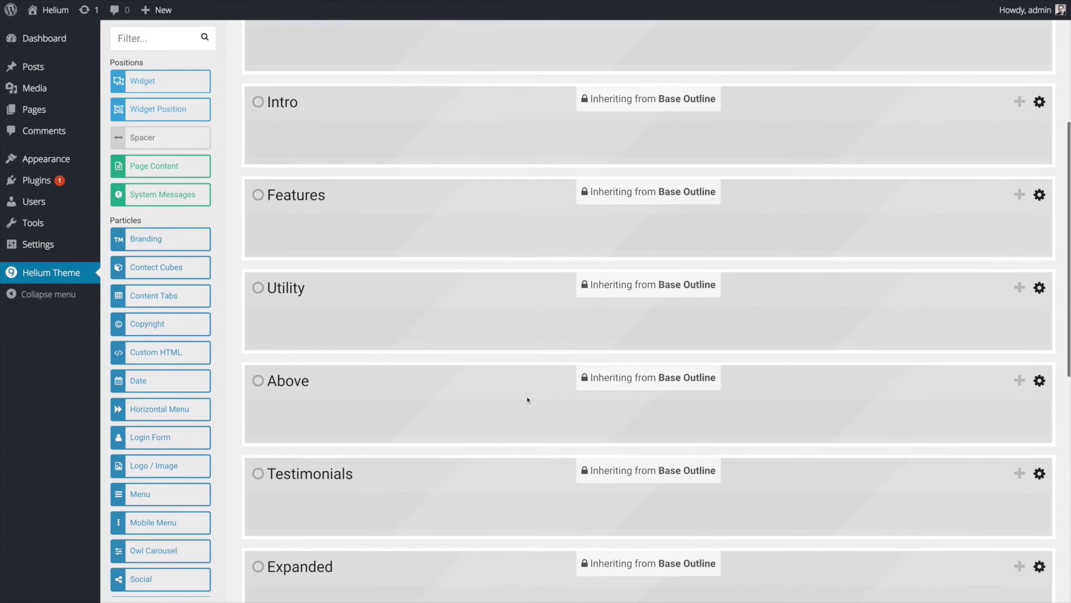
{"action": "scroll", "coordinate": [518, 396], "scroll_direction": "down", "scroll_amount": 2}
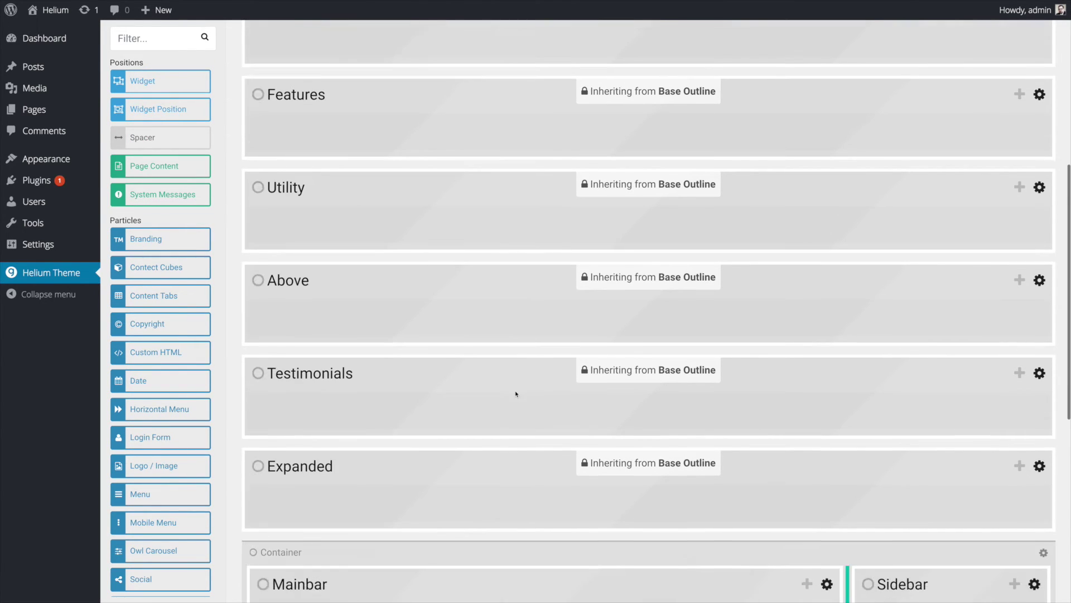
{"action": "scroll", "coordinate": [516, 394], "scroll_direction": "down", "scroll_amount": 8}
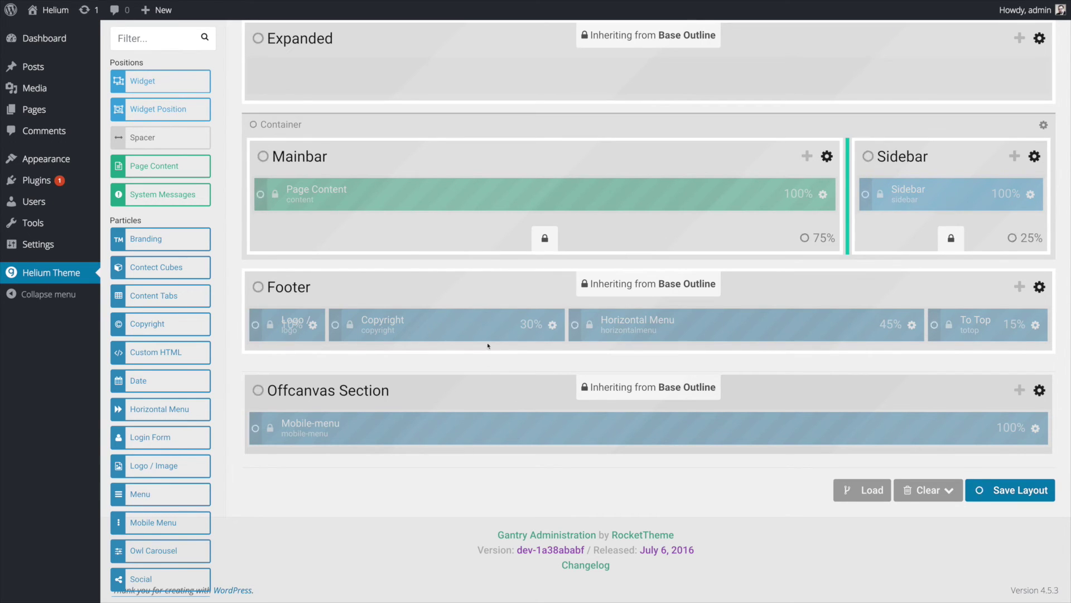
{"action": "scroll", "coordinate": [662, 375], "scroll_direction": "up", "scroll_amount": 2}
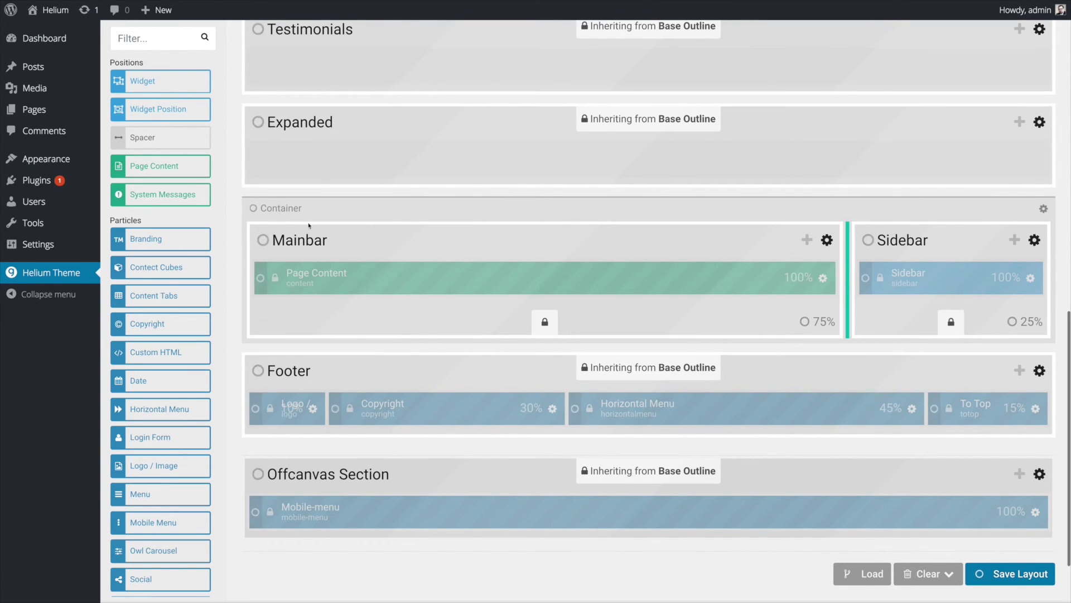
{"action": "scroll", "coordinate": [309, 226], "scroll_direction": "up", "scroll_amount": 3}
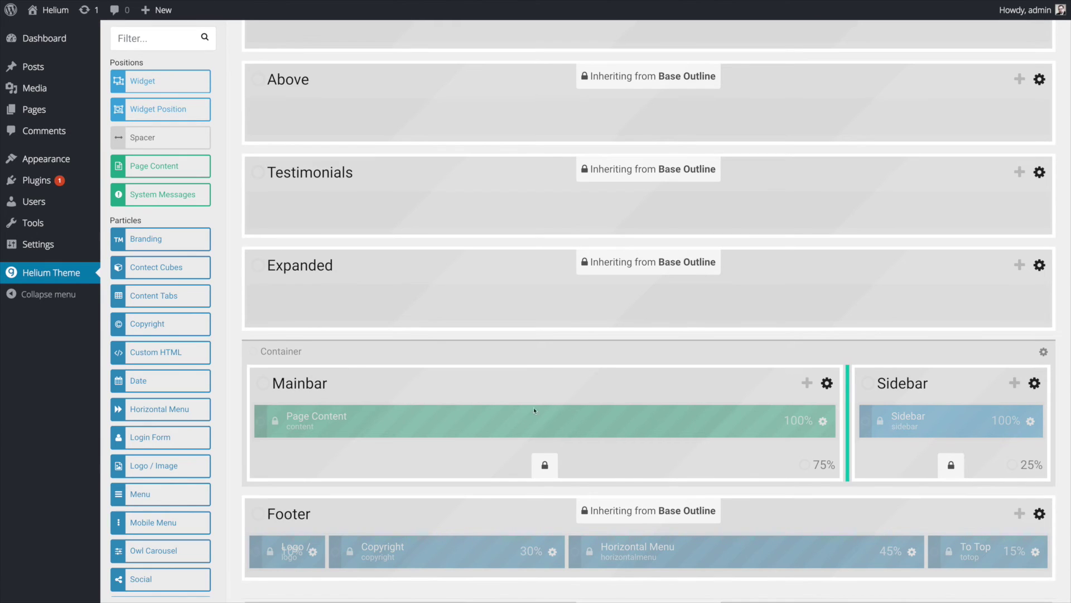
Set Mainbar inheritance to No Inheritance, leaving it empty at 75%, and save the layout
{"action": "left_click", "coordinate": [827, 383]}
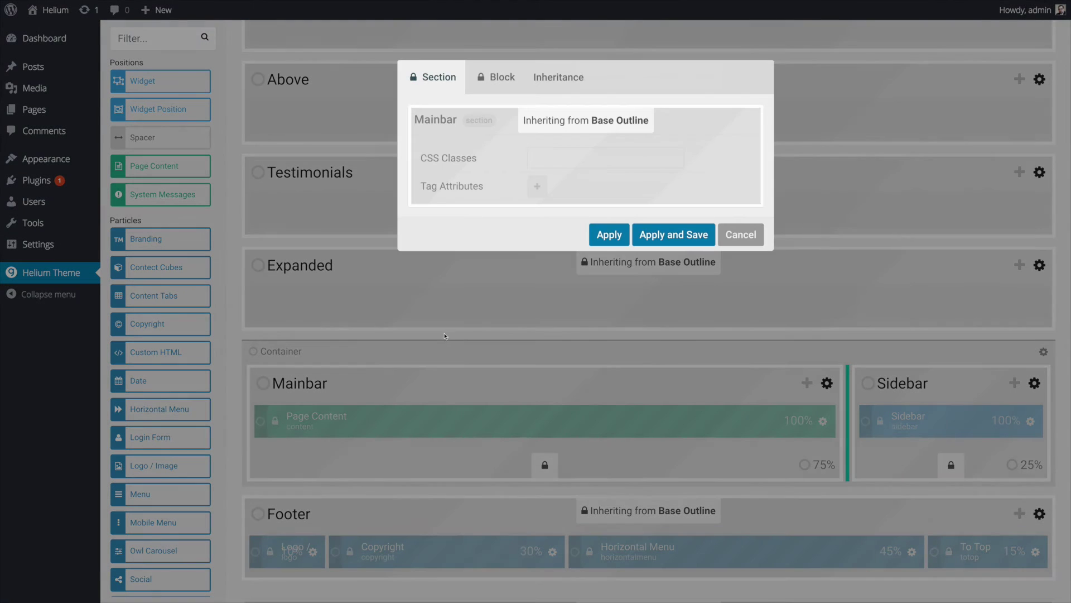
{"action": "left_click", "coordinate": [559, 78]}
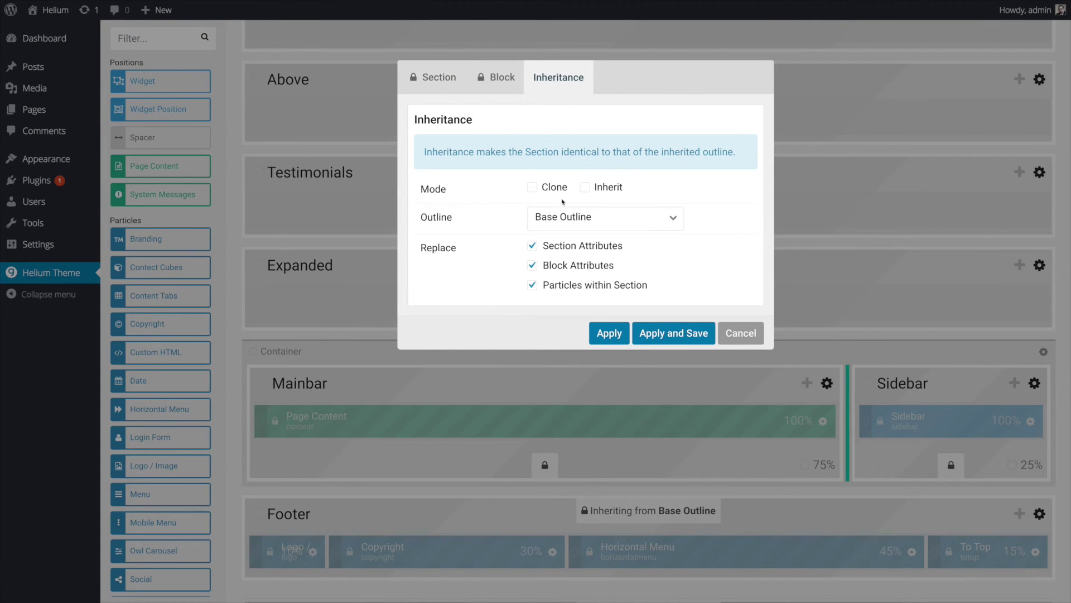
{"action": "left_click", "coordinate": [571, 217]}
{"action": "left_click", "coordinate": [572, 237]}
{"action": "left_click", "coordinate": [669, 333]}
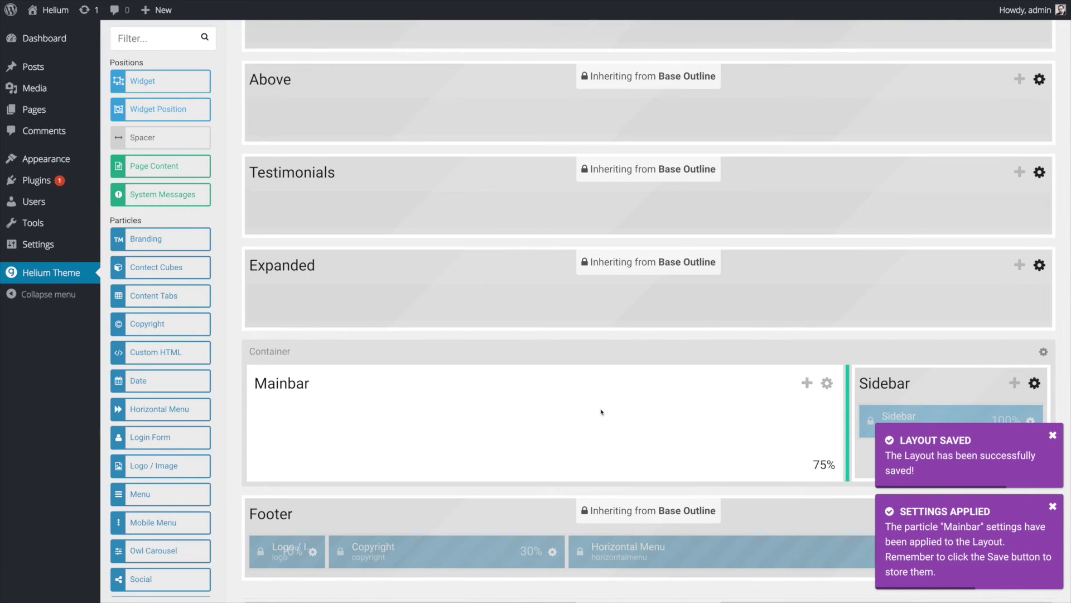
{"action": "scroll", "coordinate": [601, 412], "scroll_direction": "down", "scroll_amount": 2}
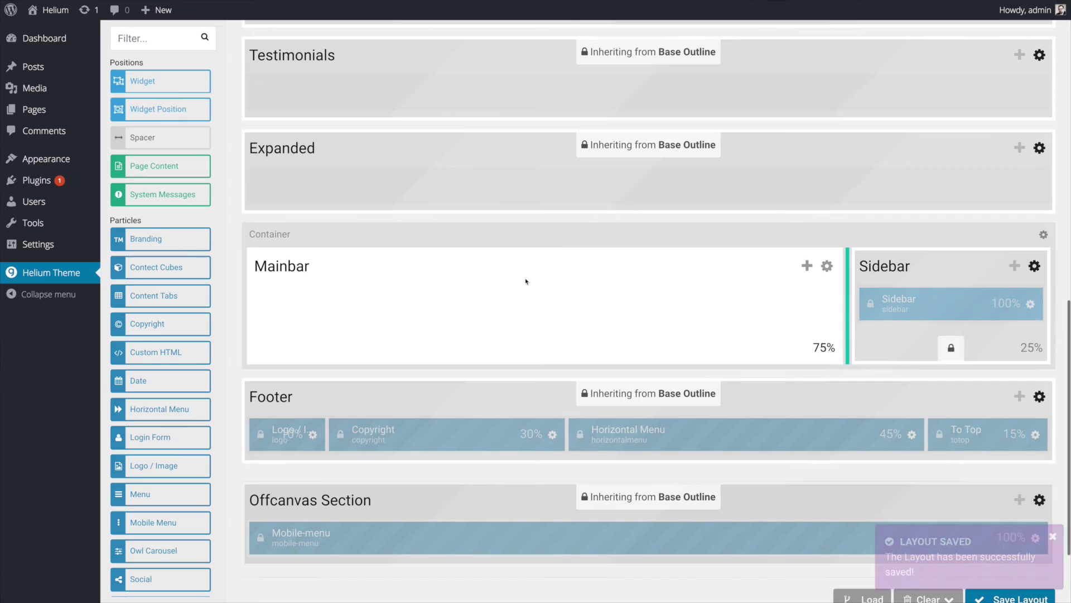
{"action": "scroll", "coordinate": [580, 244], "scroll_direction": "down", "scroll_amount": 1}
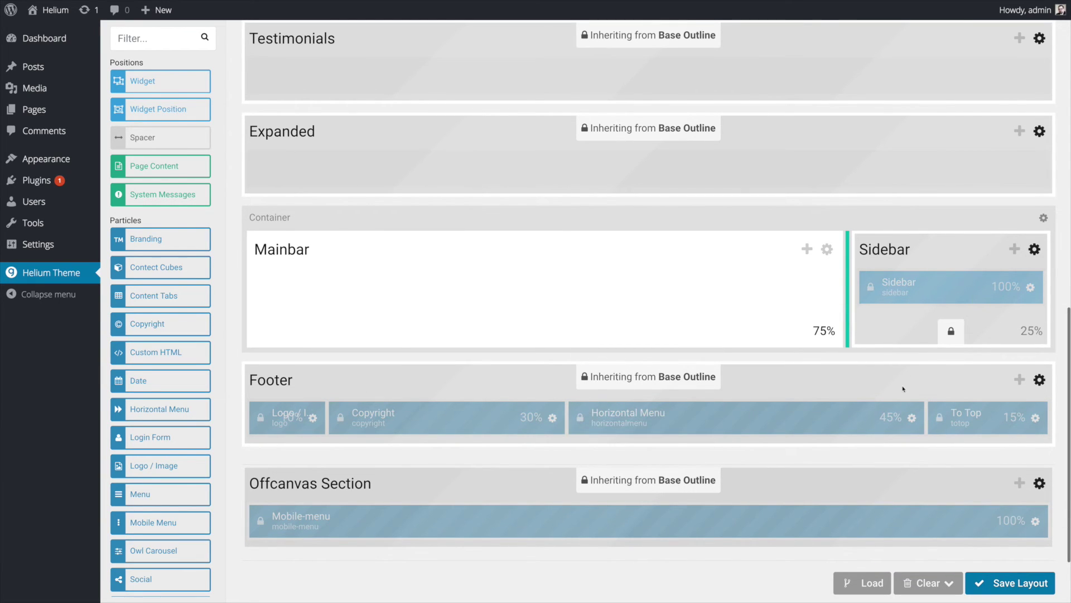
{"action": "scroll", "coordinate": [446, 212], "scroll_direction": "up", "scroll_amount": 12}
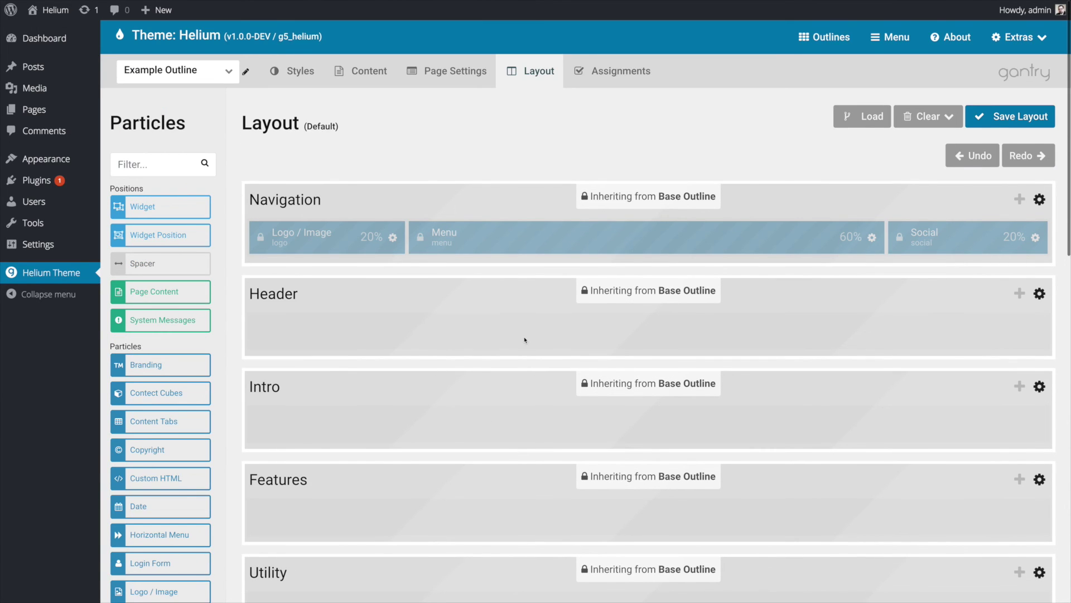
{"action": "scroll", "coordinate": [525, 342], "scroll_direction": "down", "scroll_amount": 2}
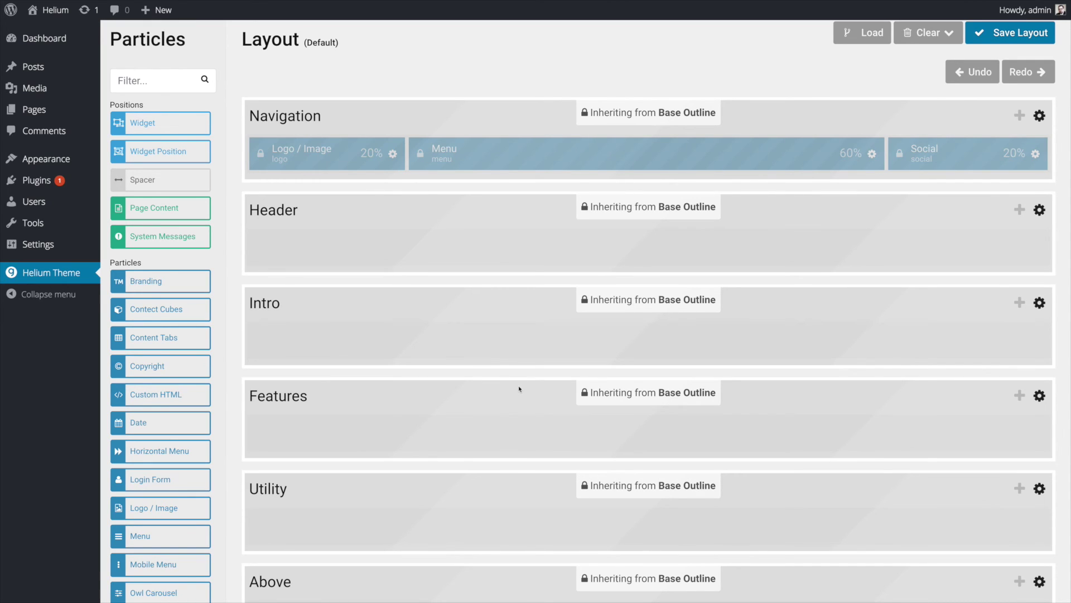
{"action": "scroll", "coordinate": [519, 389], "scroll_direction": "up", "scroll_amount": 2}
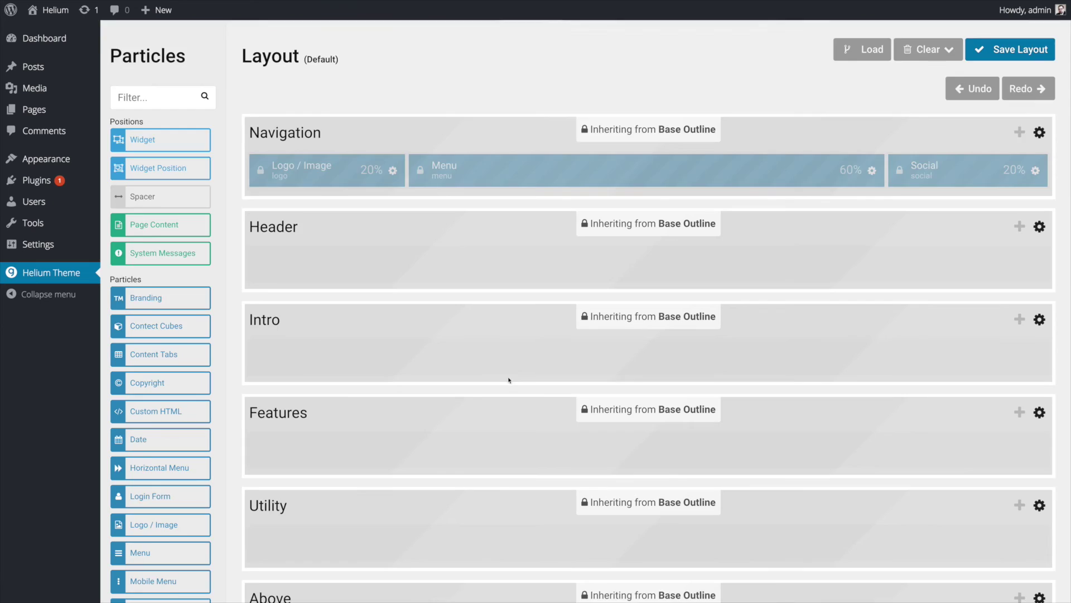
{"action": "left_click", "coordinate": [167, 70]}
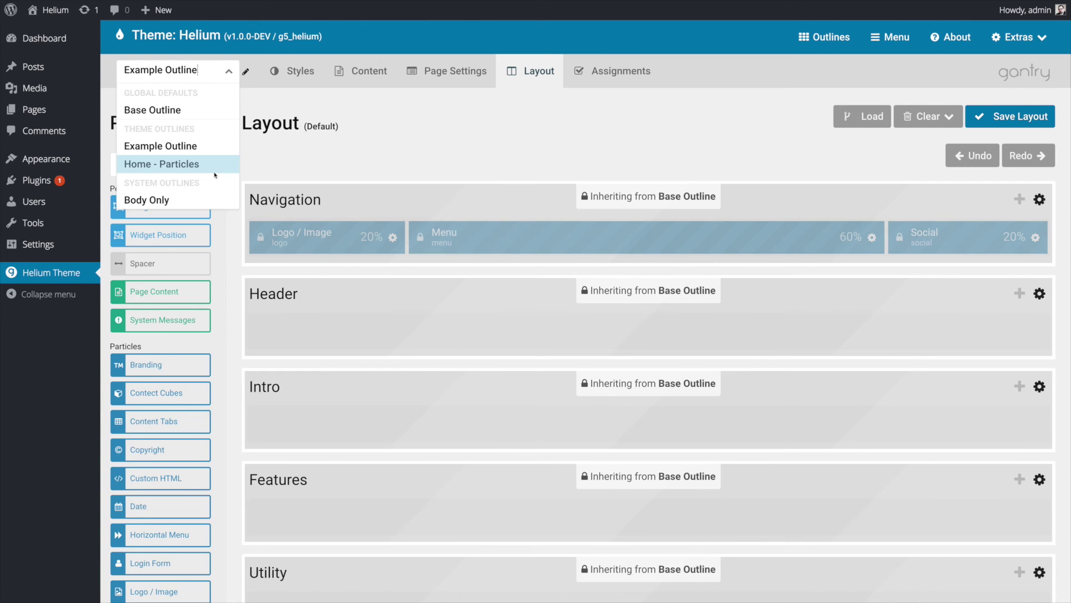
{"action": "left_click", "coordinate": [395, 154]}
{"action": "scroll", "coordinate": [635, 434], "scroll_direction": "down", "scroll_amount": 12}
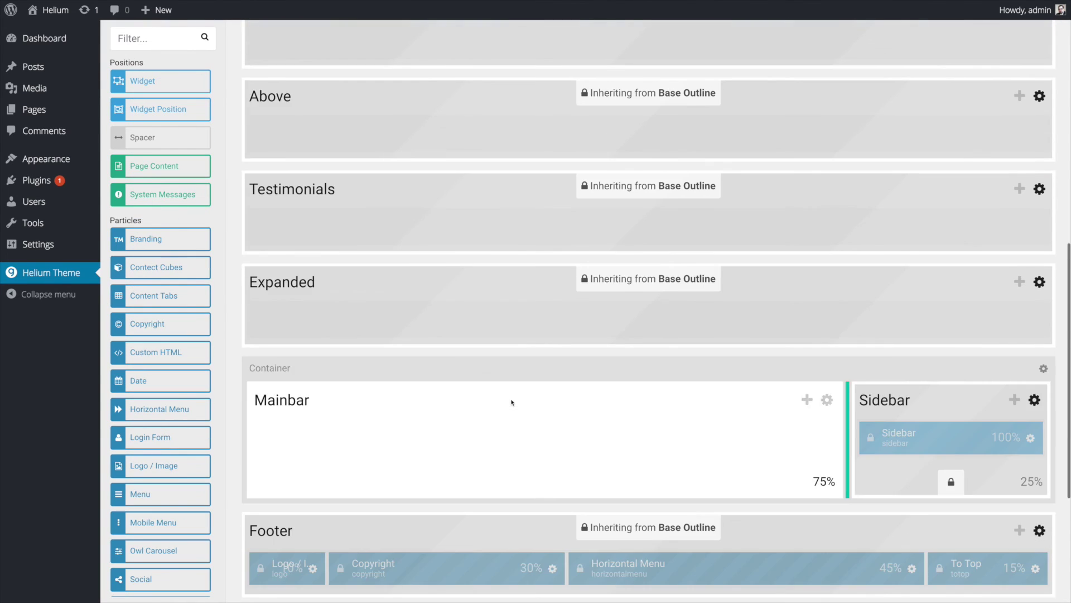
{"action": "scroll", "coordinate": [737, 488], "scroll_direction": "up", "scroll_amount": 12}
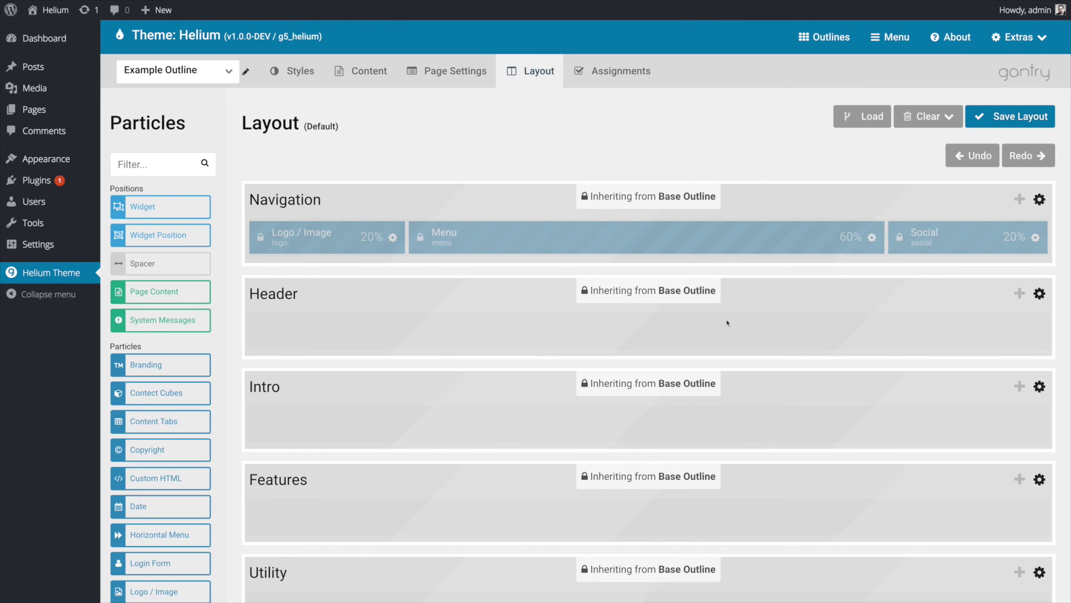
Undo back to a layout with only the Logo / Image particle at 100% in Navigation
{"action": "left_click", "coordinate": [974, 156]}
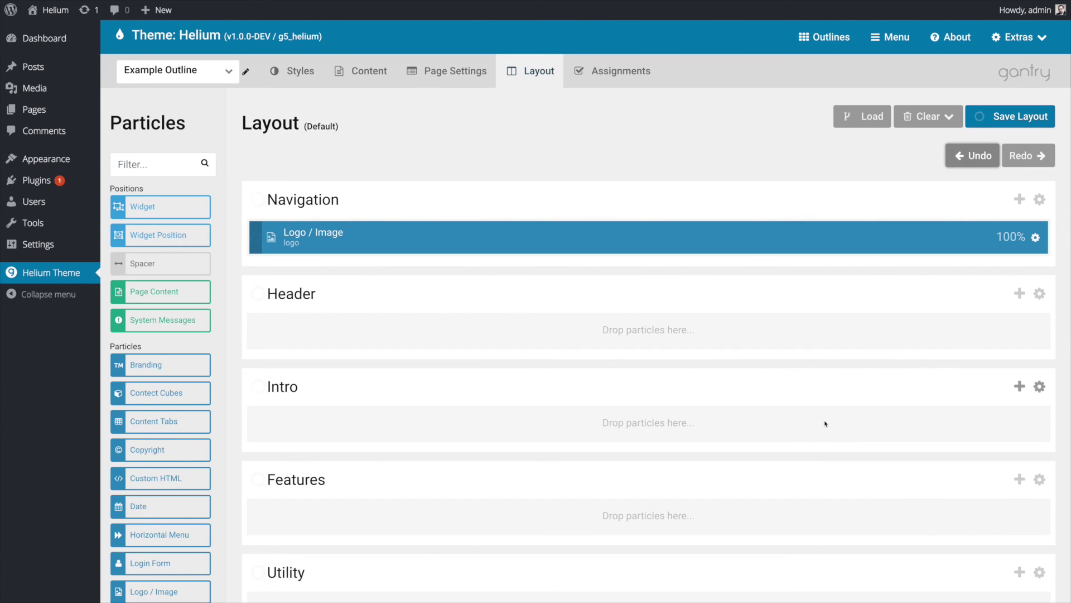
{"action": "scroll", "coordinate": [825, 423], "scroll_direction": "down", "scroll_amount": 10}
{"action": "scroll", "coordinate": [825, 419], "scroll_direction": "up", "scroll_amount": 10}
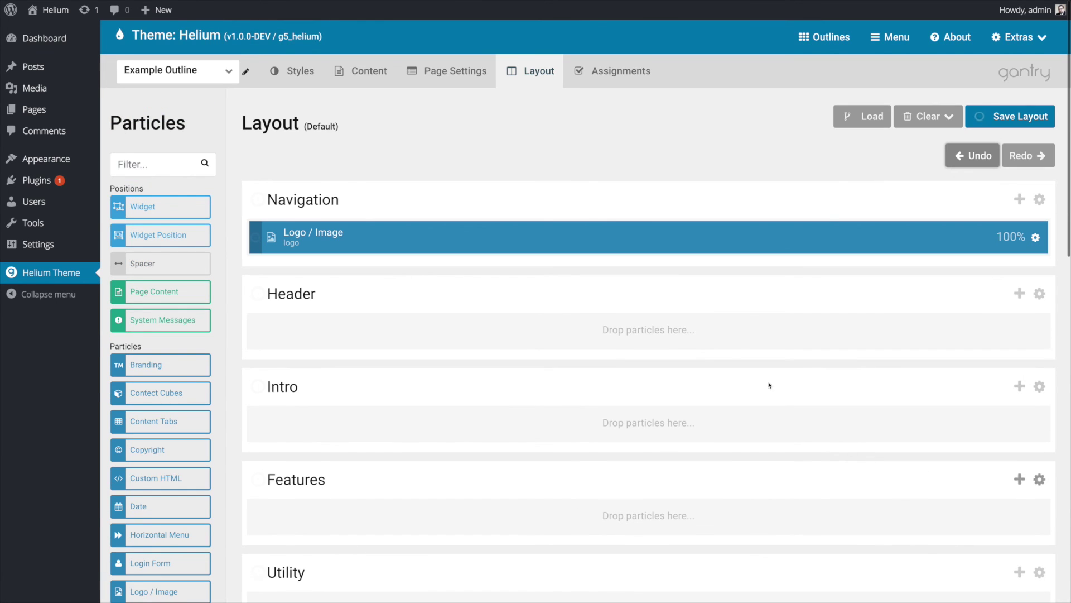
{"action": "scroll", "coordinate": [638, 167], "scroll_direction": "down", "scroll_amount": 1}
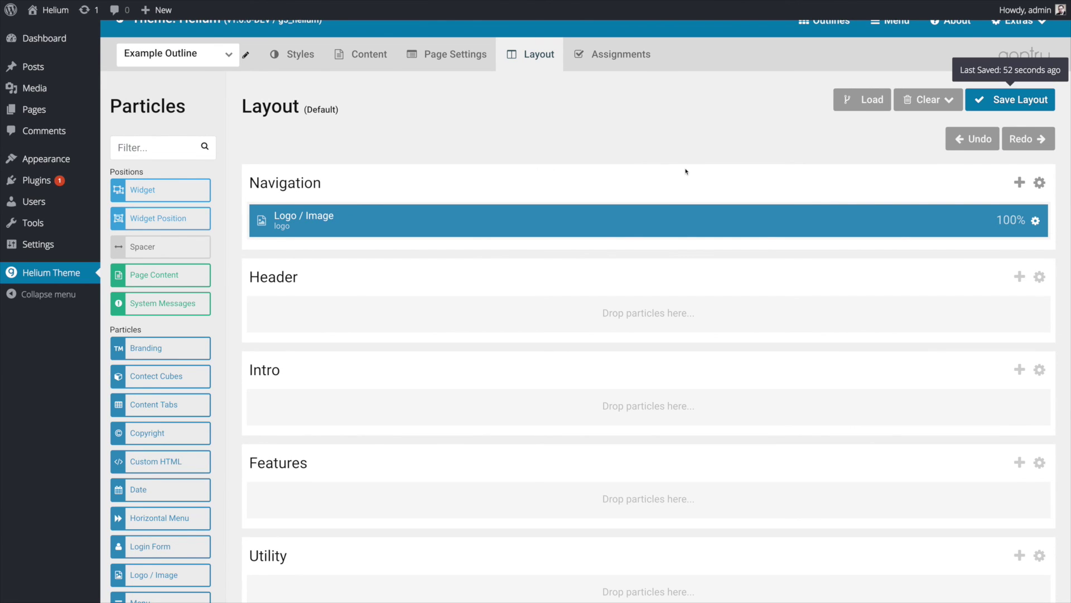
{"action": "scroll", "coordinate": [686, 172], "scroll_direction": "up", "scroll_amount": 1}
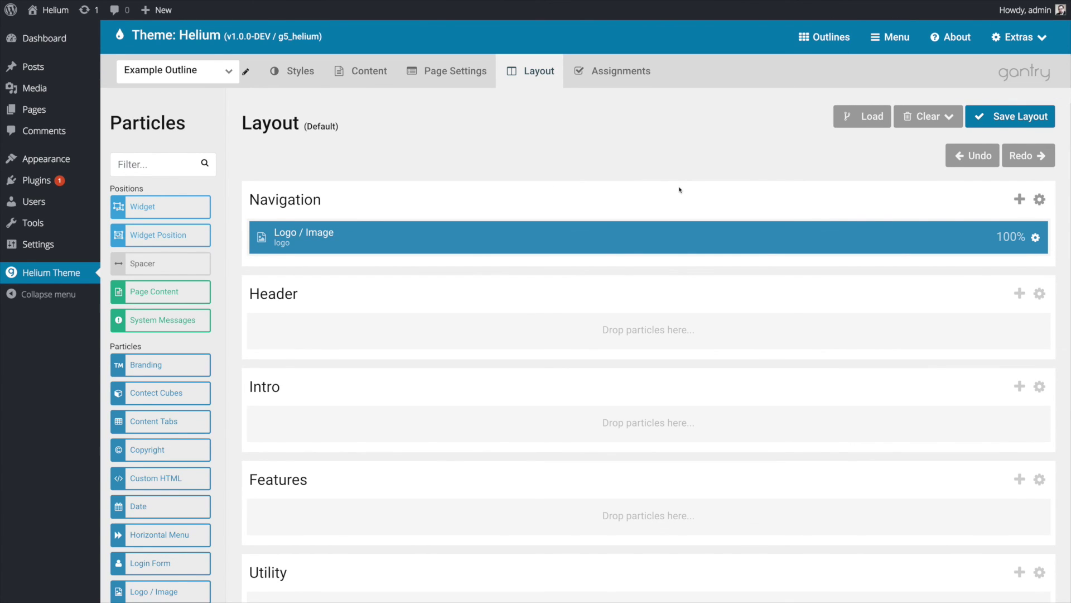